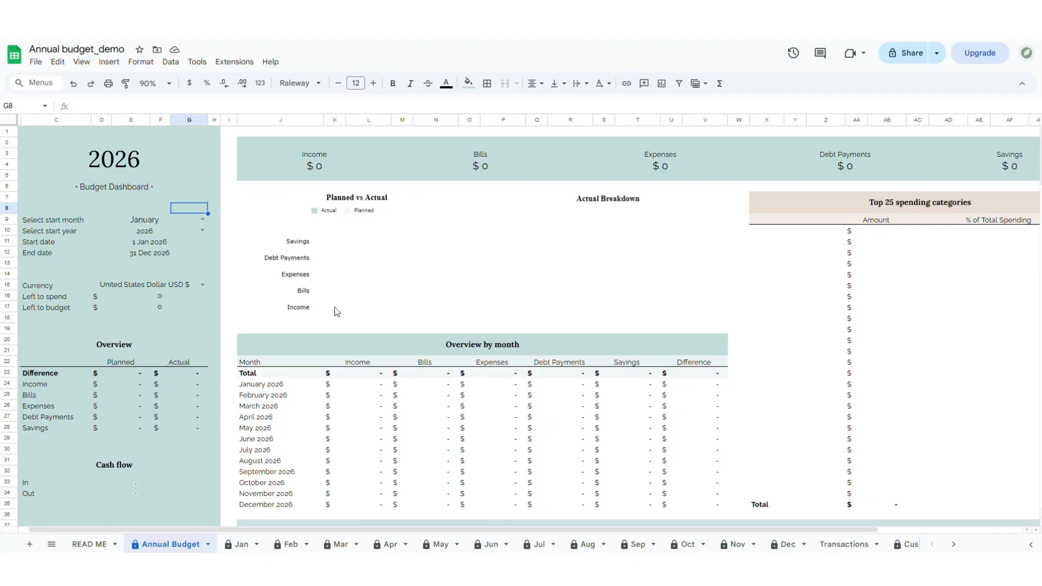
Try to overwrite the protected End date cell on the Annual Budget dashboard with "t", and cancel the edit.
click(153, 251)
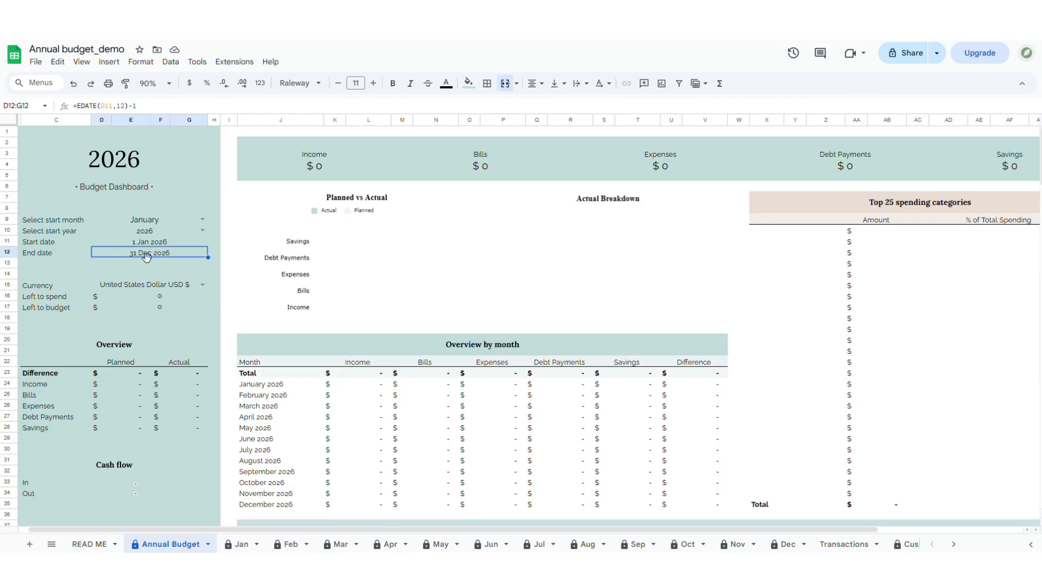
text(t)
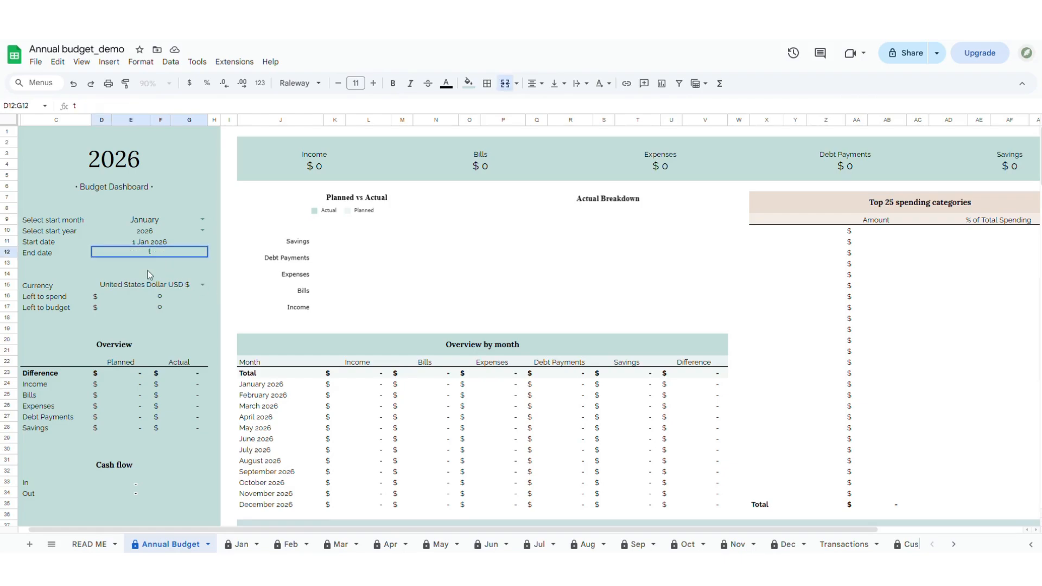
key(Return)
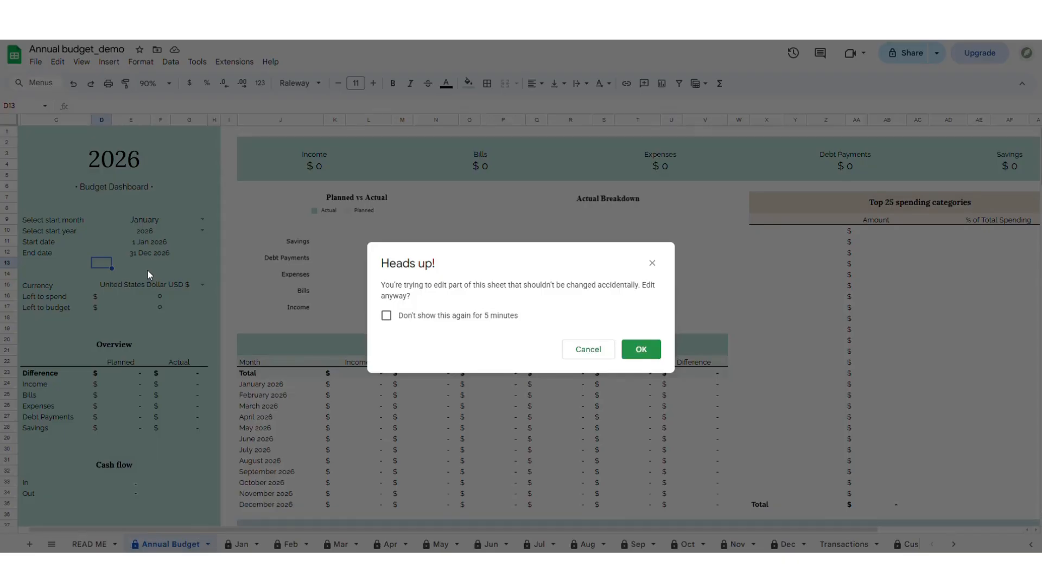
click(580, 351)
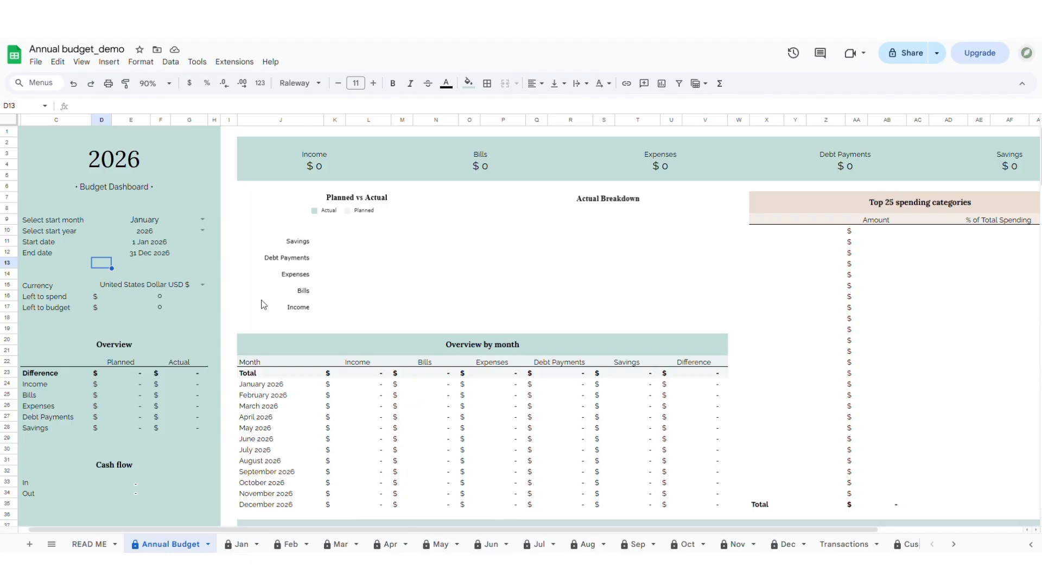
Check the Annual Budget sheet's protection settings, including the cell ranges excepted from protection, and close them without changes.
click(171, 63)
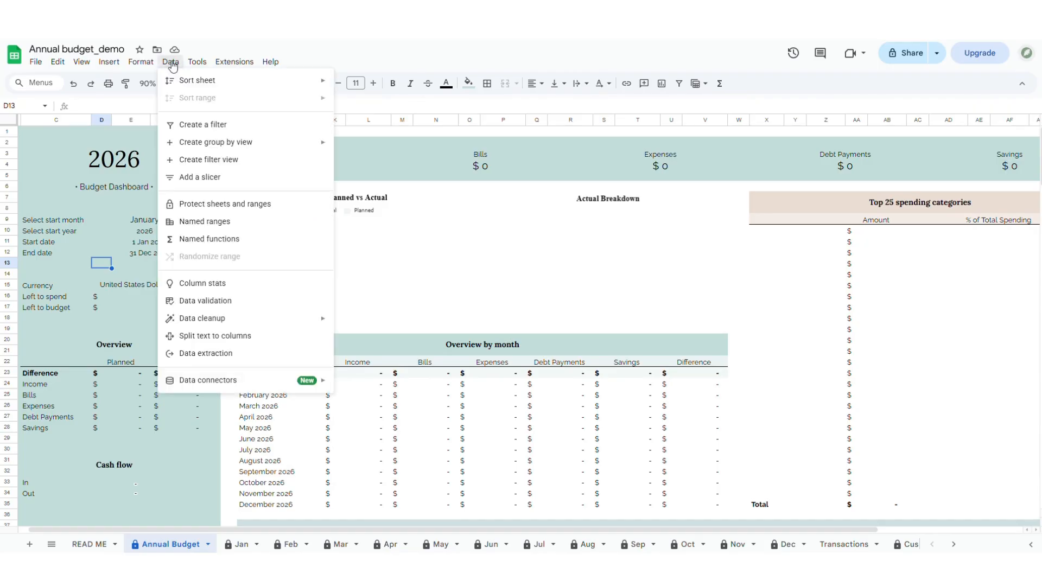
click(227, 204)
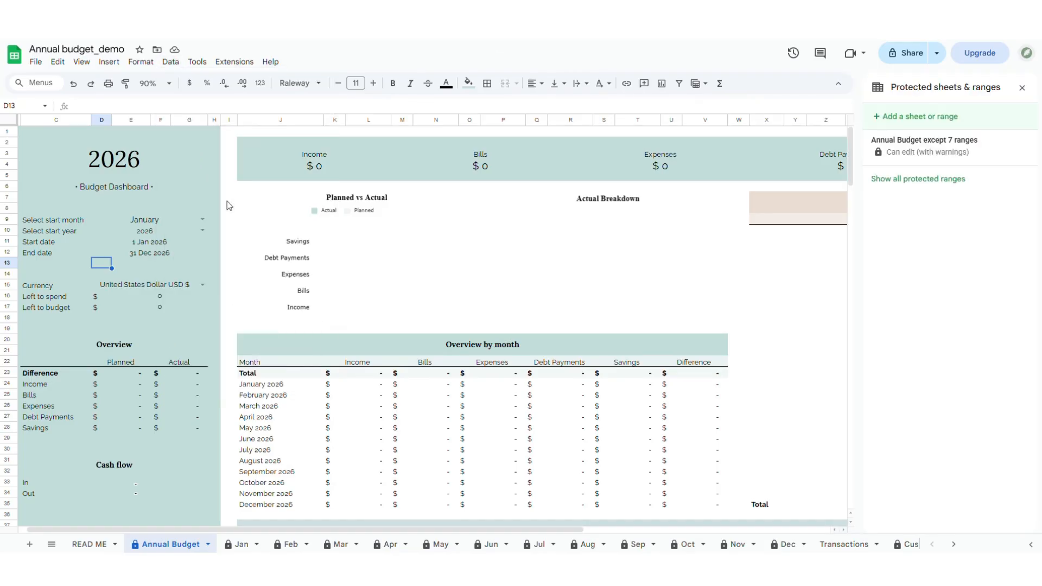
click(990, 146)
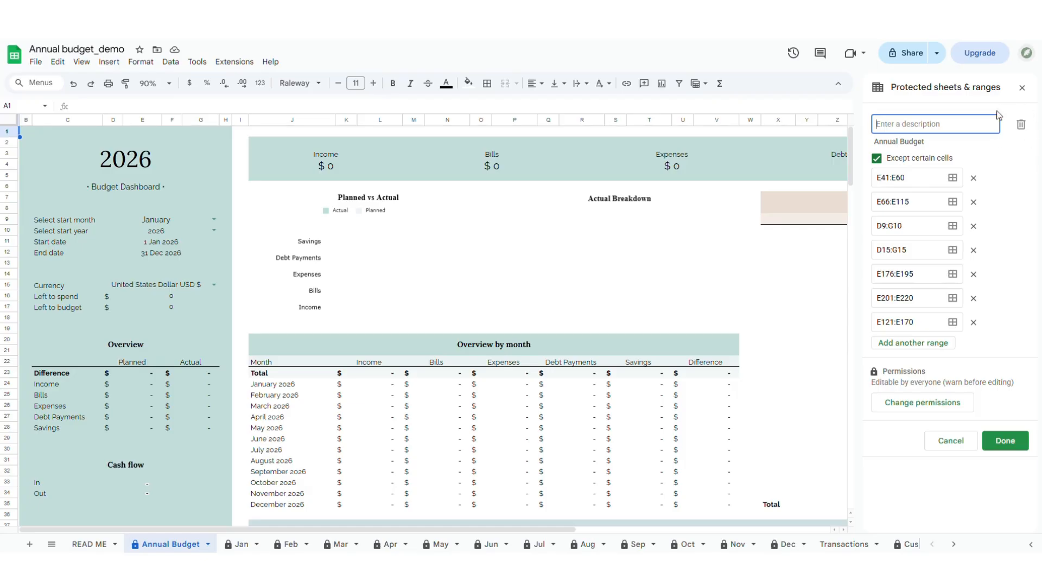
click(1022, 88)
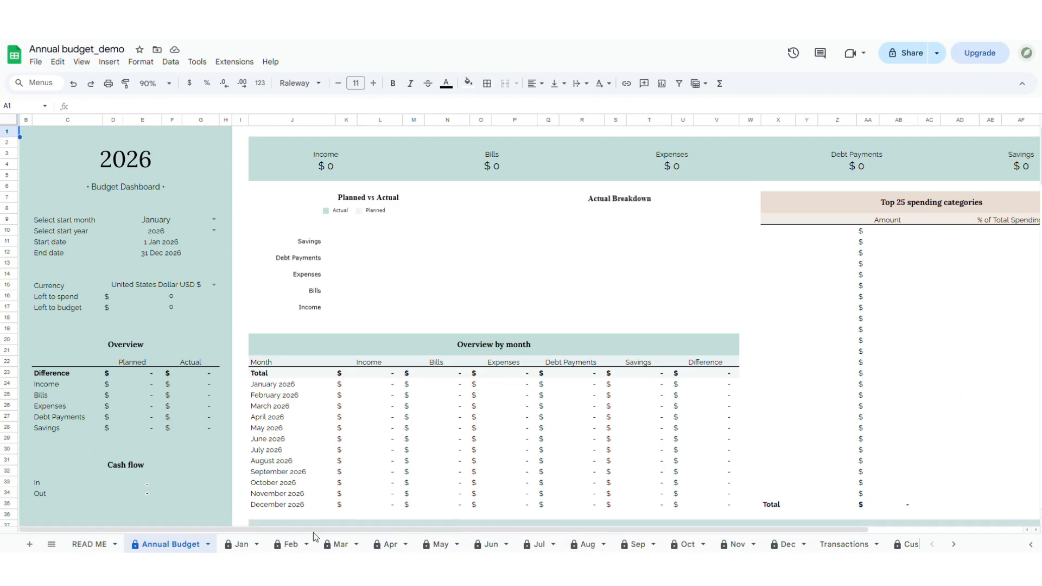
Read through the quick setup and additional information on the READ ME sheet.
click(93, 542)
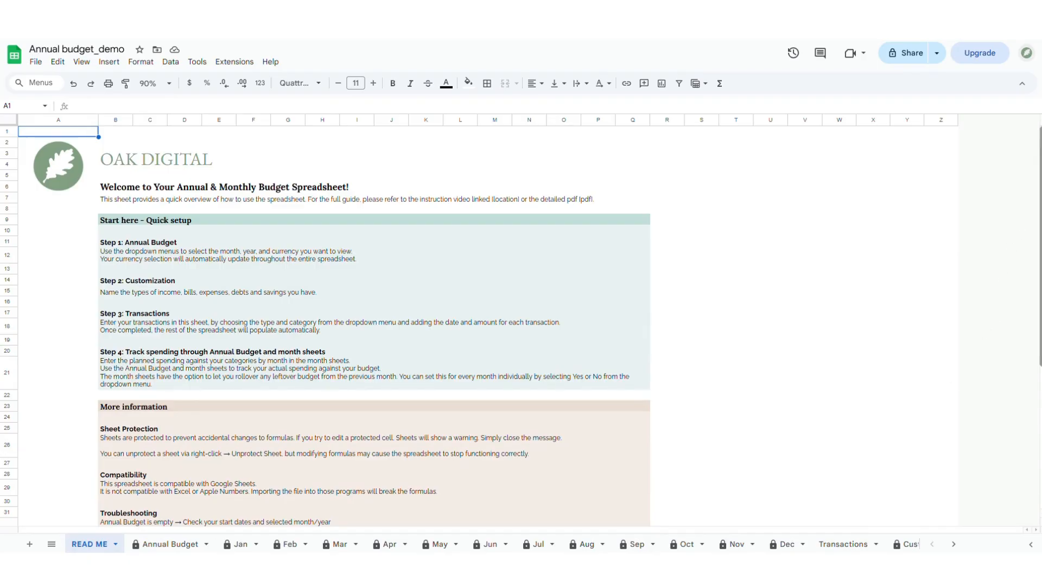
scroll(1039, 193, down, 3)
scroll(1040, 193, up, 3)
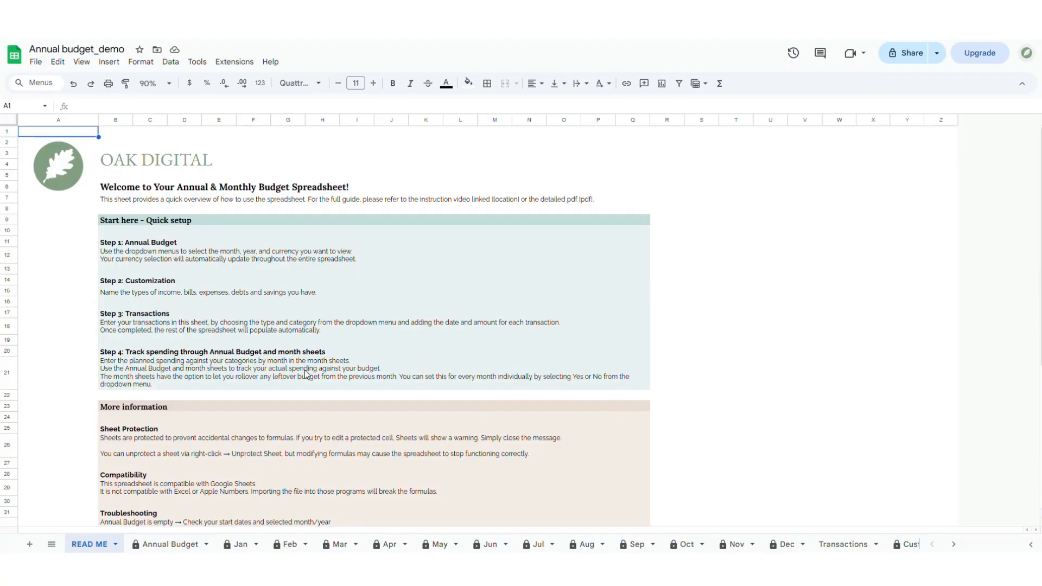
Return to the Annual Budget sheet and view the available start month, start year and currency options, leaving the selections as they are.
click(177, 545)
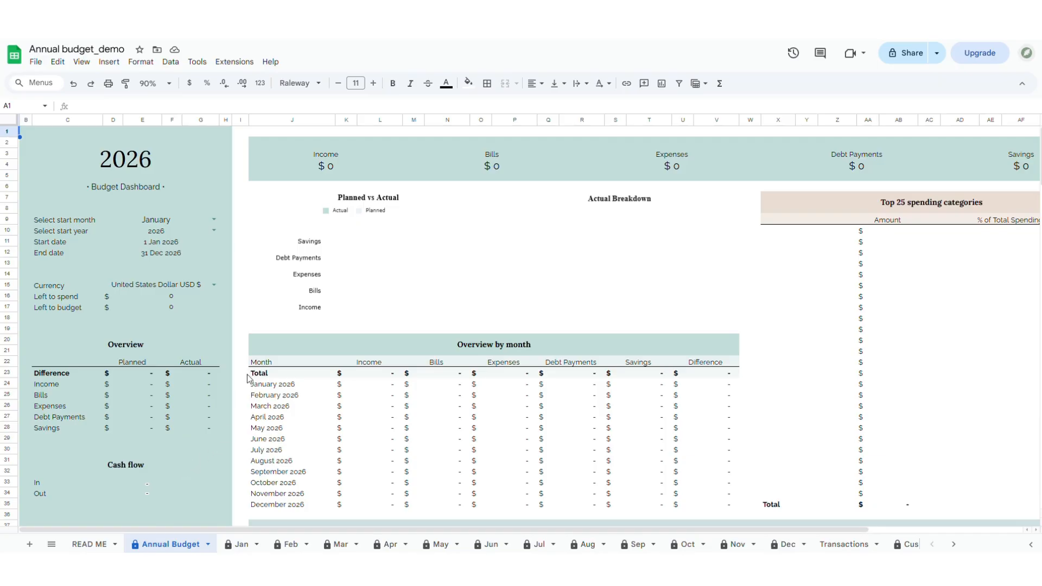
click(214, 220)
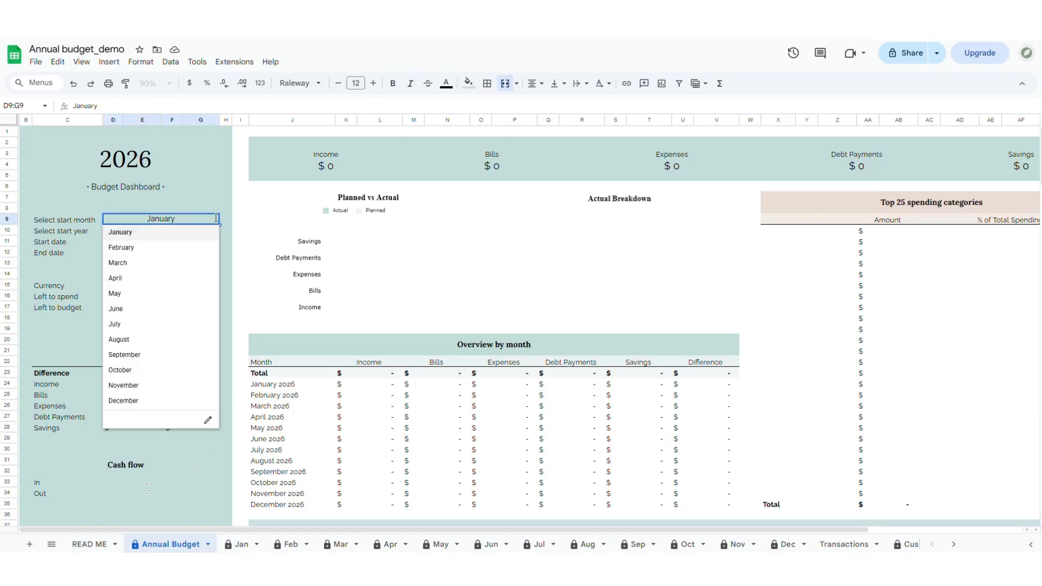
click(216, 212)
click(214, 231)
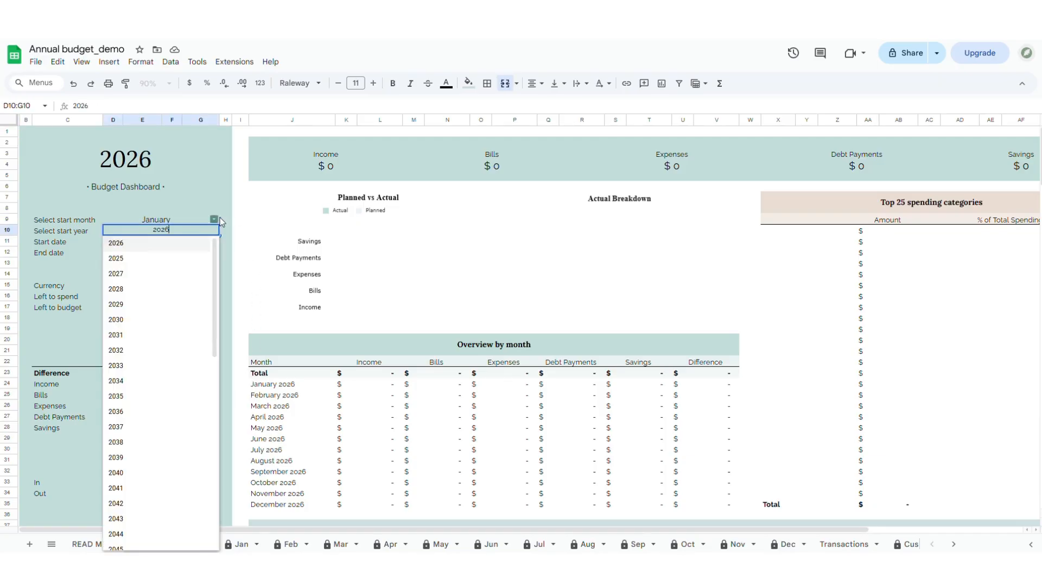
click(225, 198)
click(216, 282)
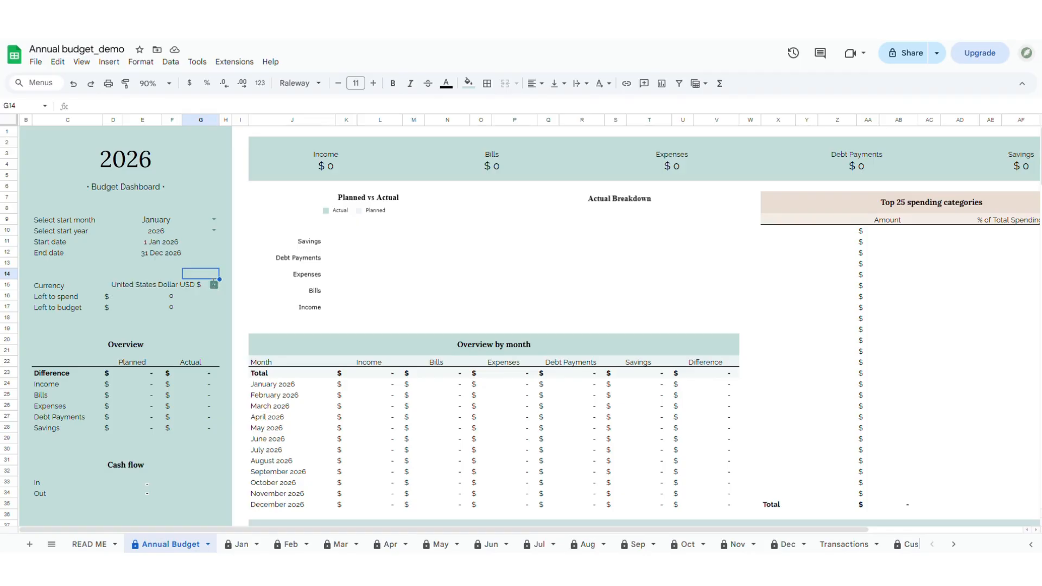
click(214, 285)
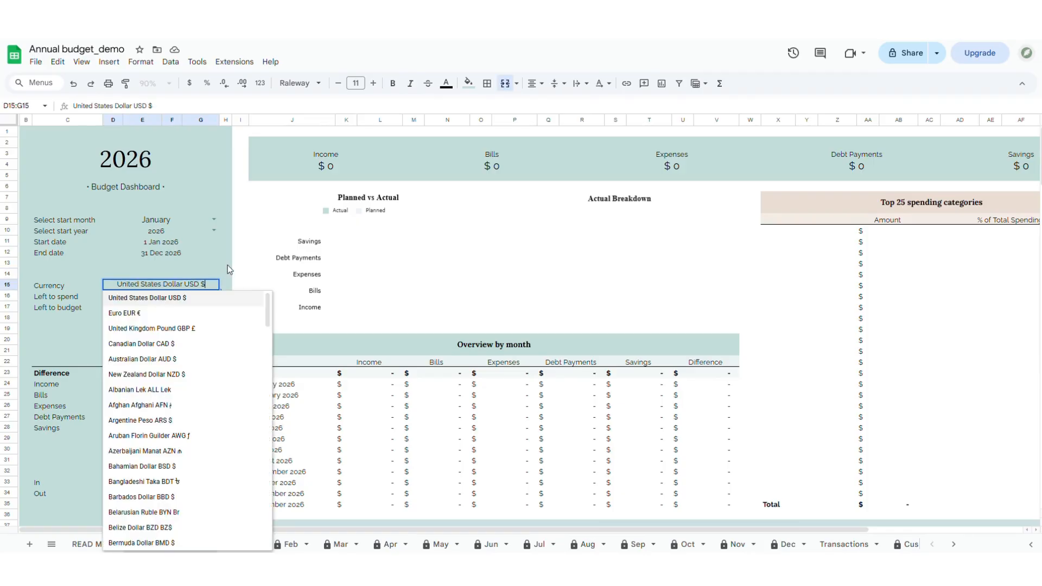
click(227, 265)
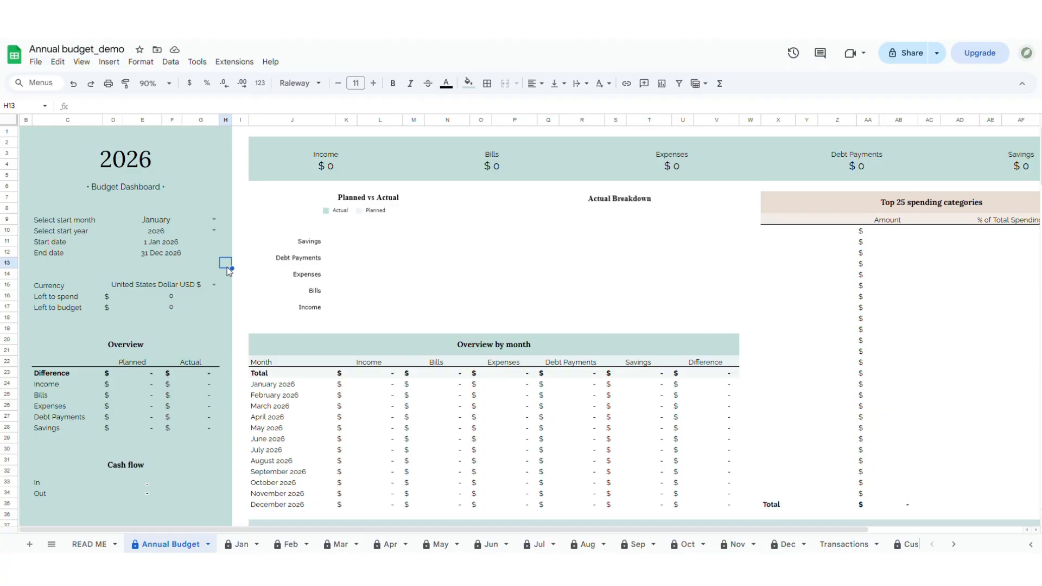
On the Customization sheet, rename Bill #10 to Child Care, Bill #11 to Pet Care and Bill #12 to Water.
click(909, 544)
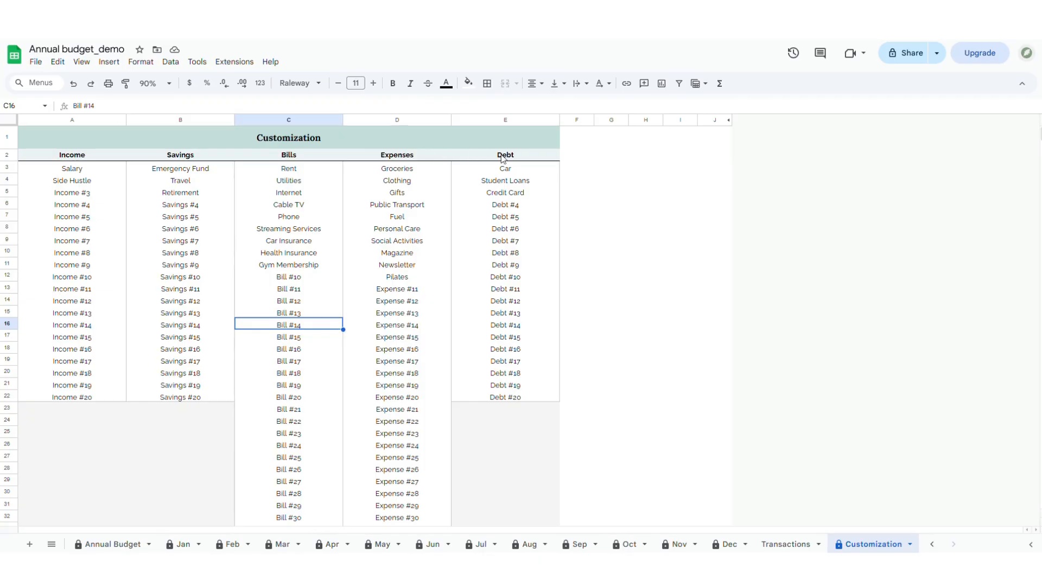
click(292, 279)
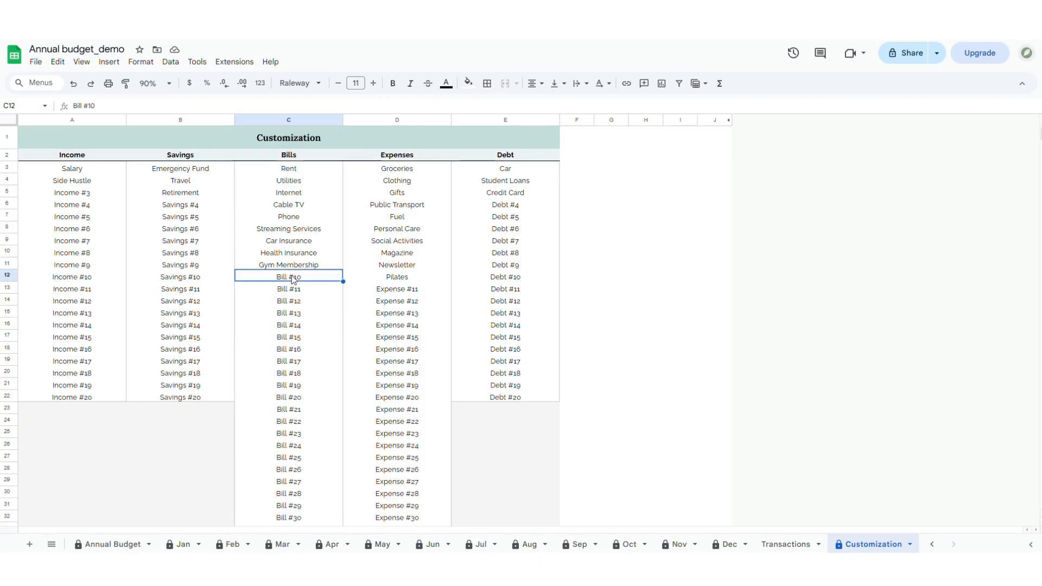
text(Ch)
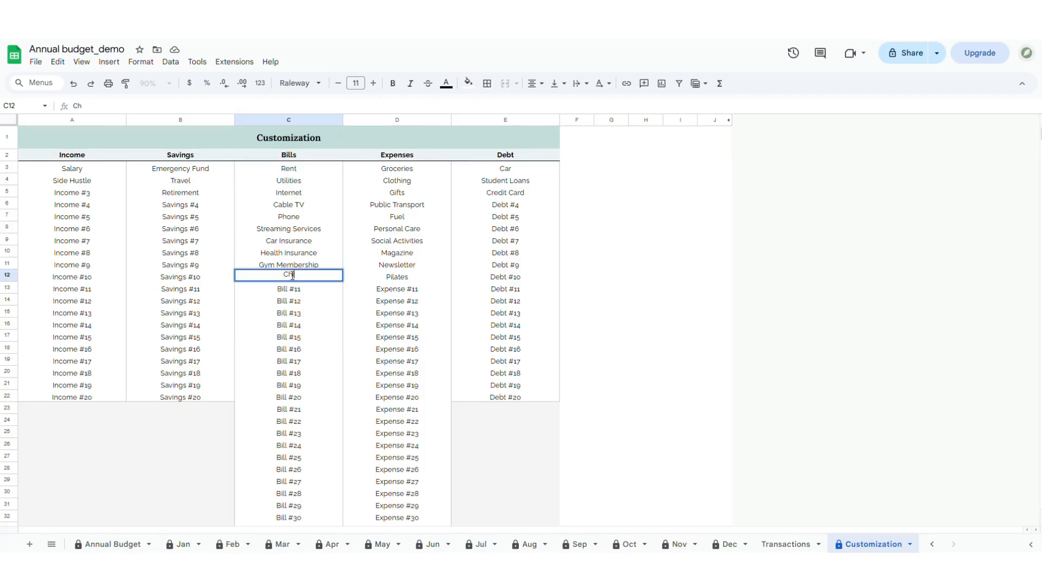
text(ild Care)
key(Return)
text(Pht Care)
key(Return)
text(Water)
key(Return)
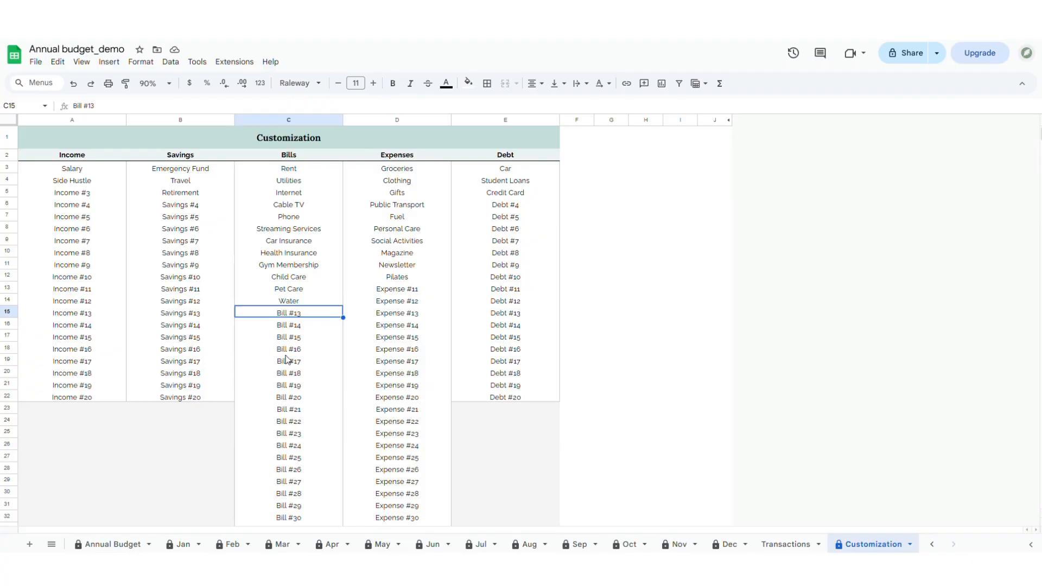
Examine the planned amount columns for income and bills on the Jan sheet.
click(182, 543)
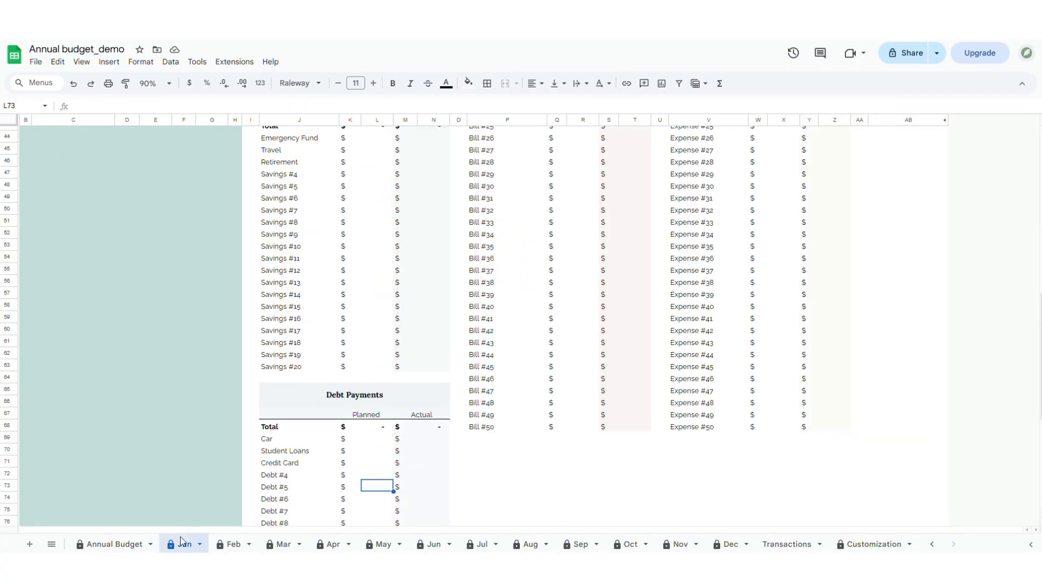
drag(1040, 340, 1039, 173)
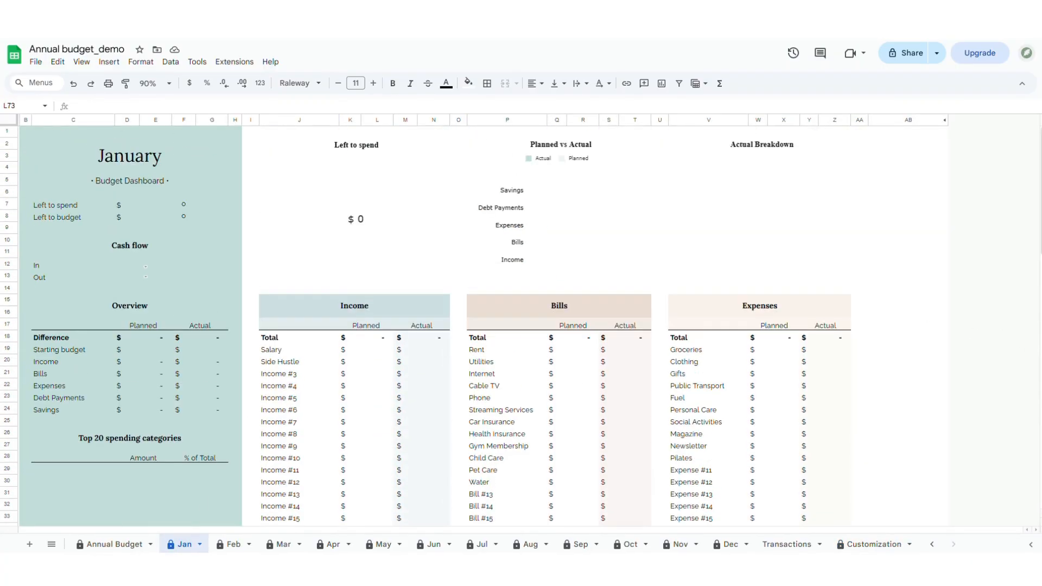
drag(372, 328, 383, 499)
drag(574, 325, 575, 508)
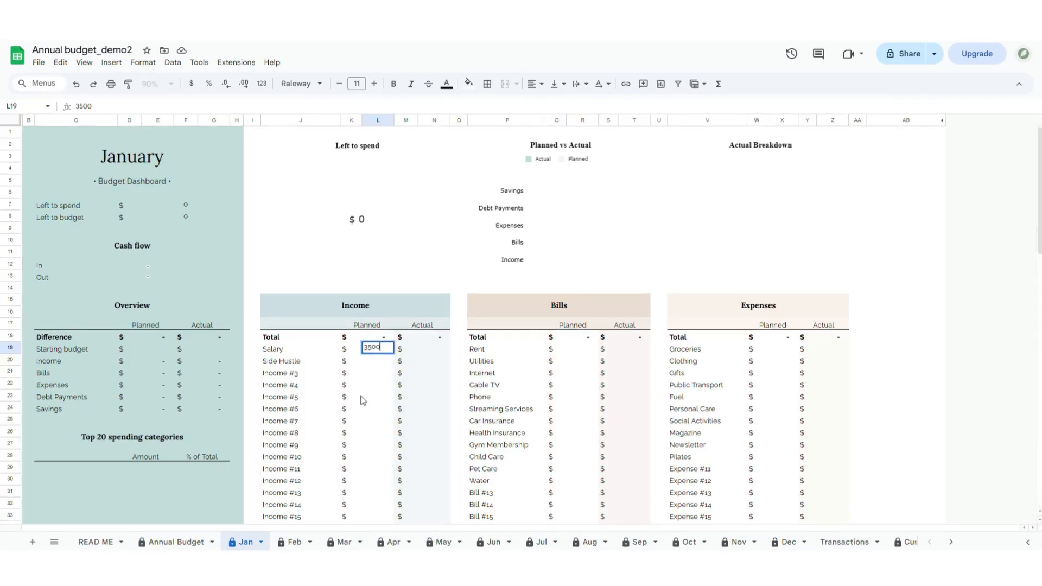
Enter January's planned income as 3500 for Salary and 150 for Side Hustle.
key(Return)
text(150)
key(Return)
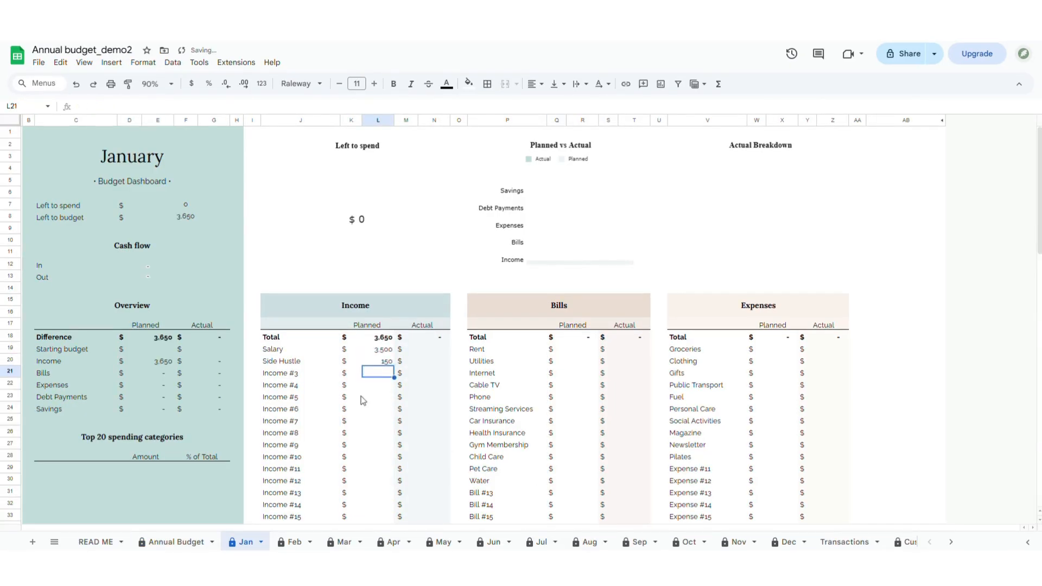
click(193, 218)
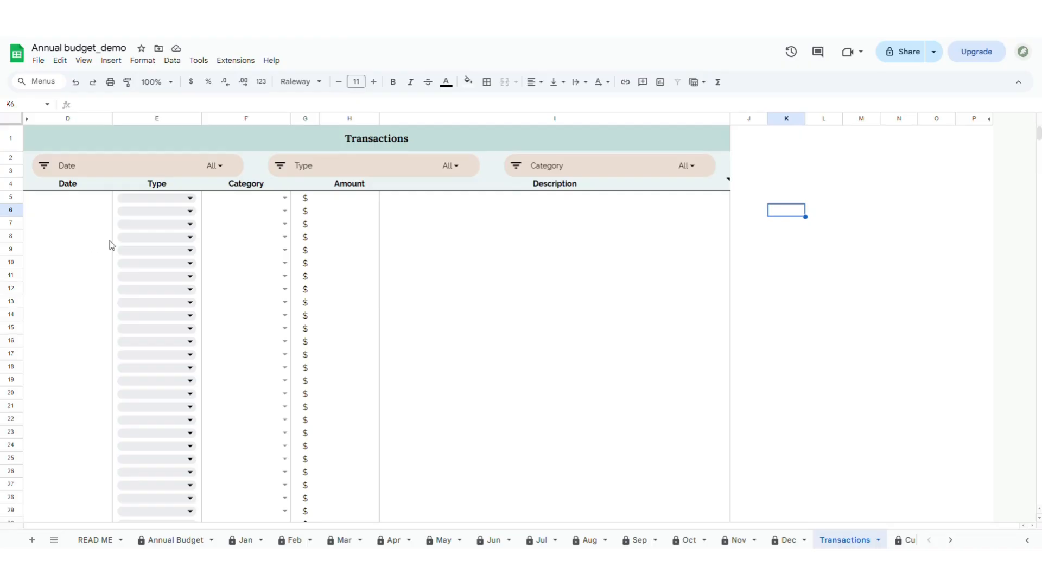
Record the first transaction in row 5 with type Bills, category Rent and amount 1000.
click(191, 199)
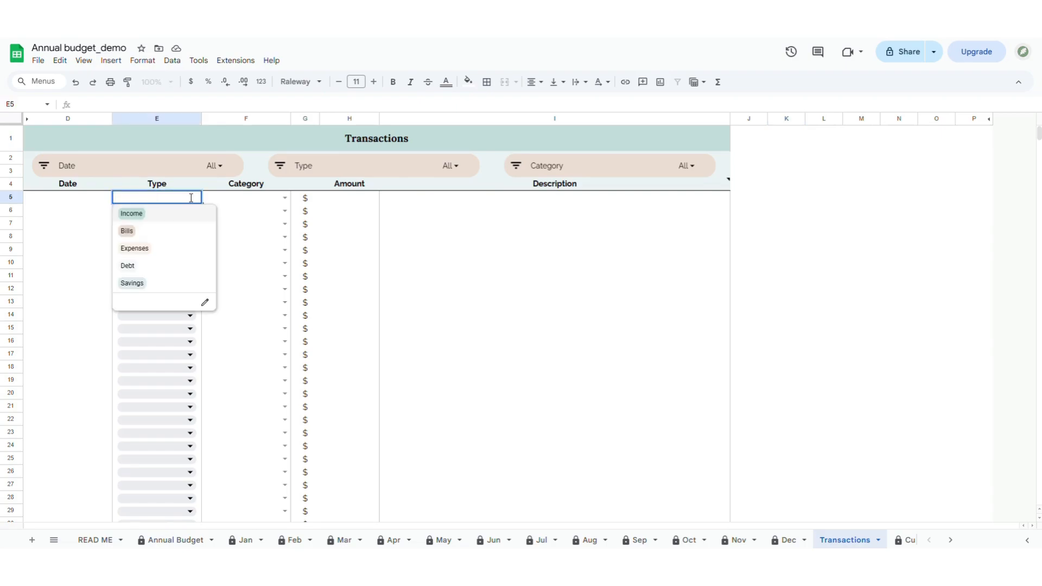
click(153, 232)
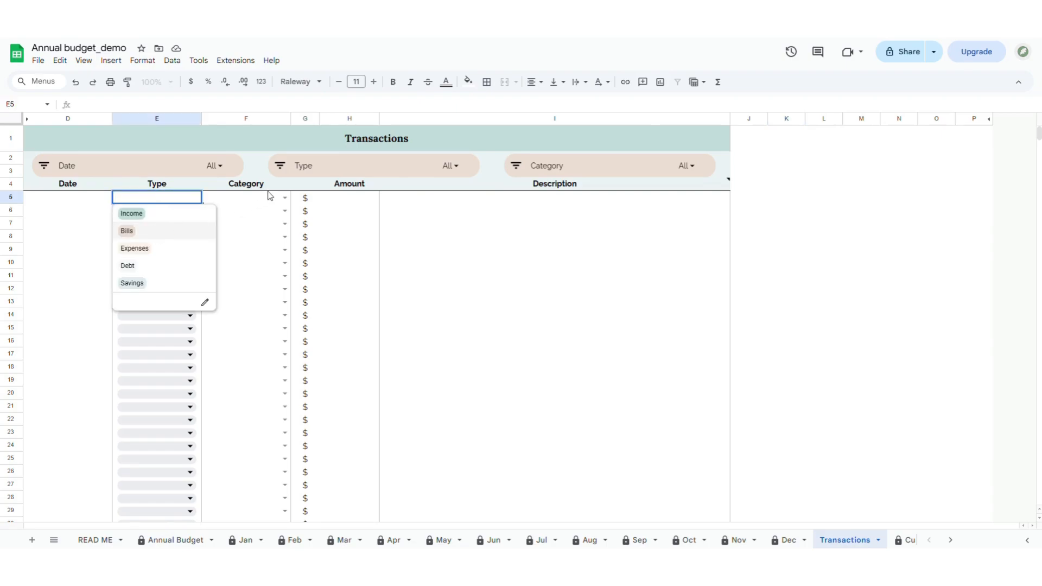
click(285, 199)
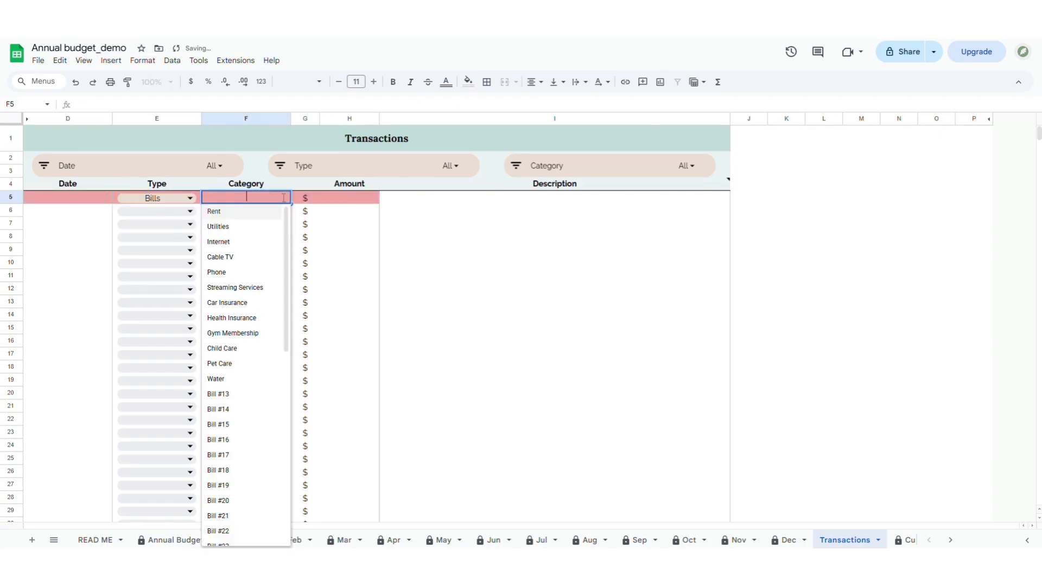
click(260, 213)
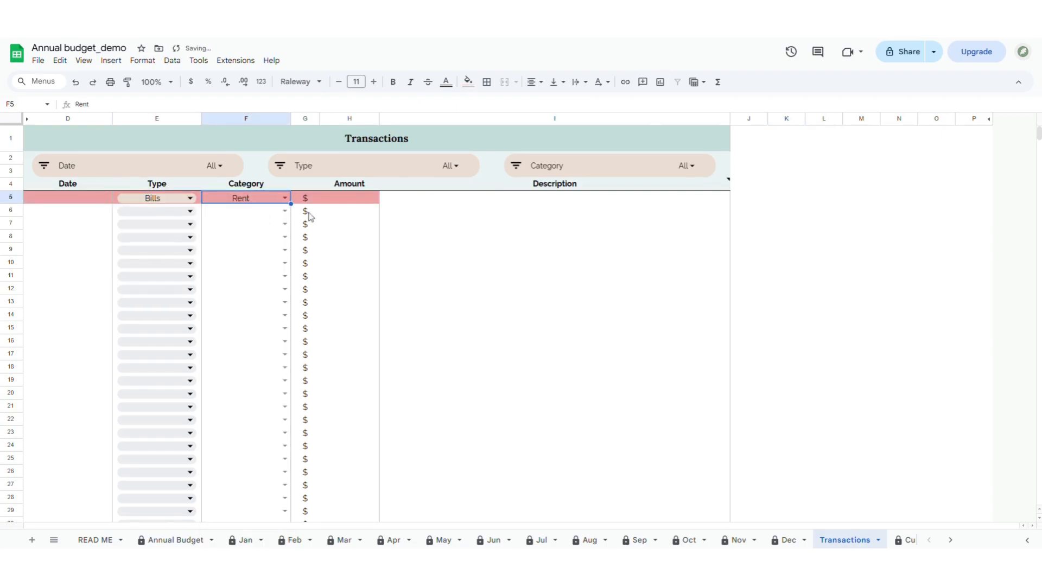
click(343, 202)
text(1000)
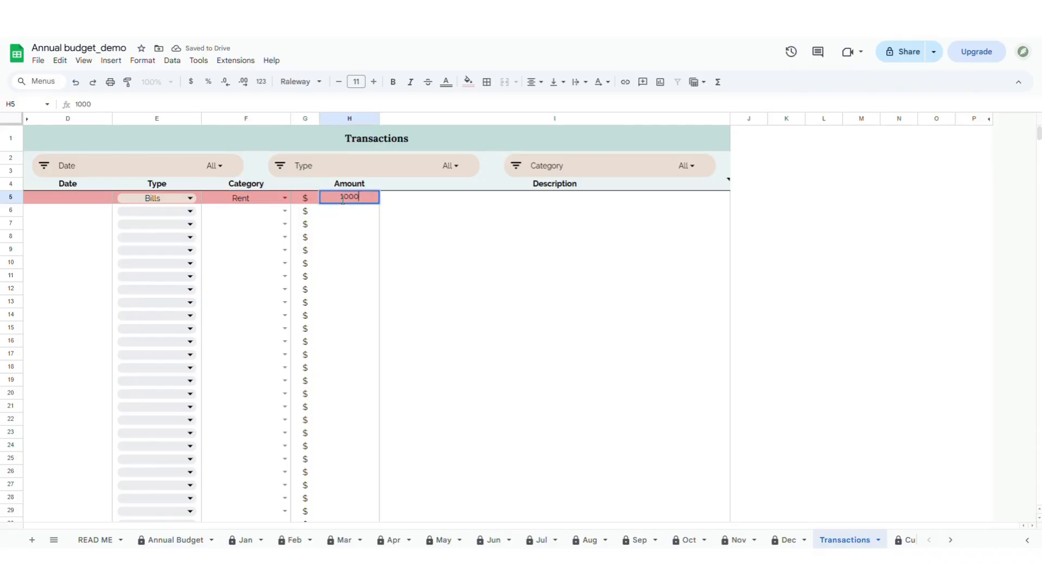
key(Return)
Set the Rent transaction's date to 2 Feb 2026 and select its description cell.
click(65, 195)
double_click(65, 196)
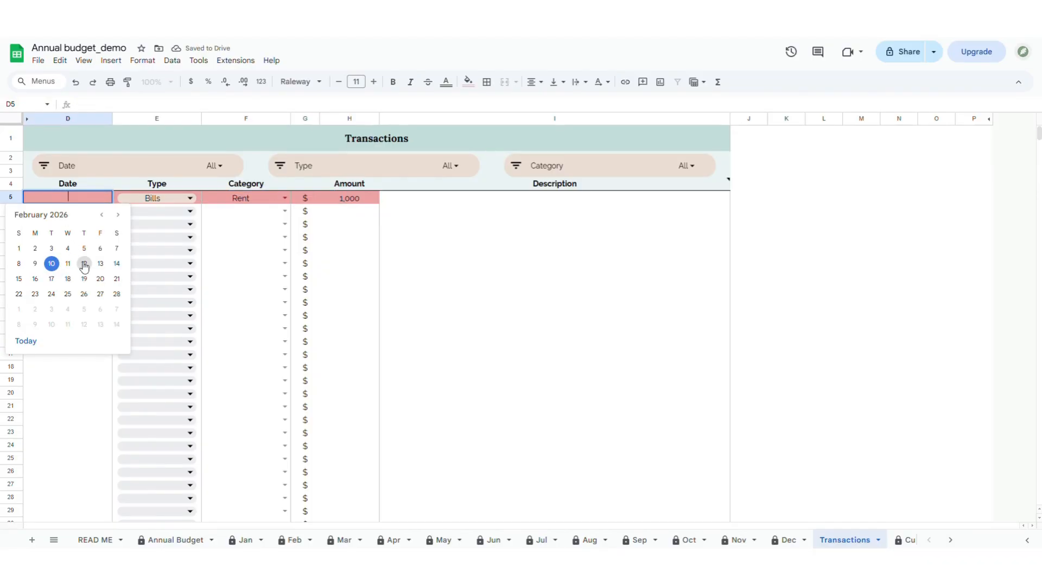
click(35, 249)
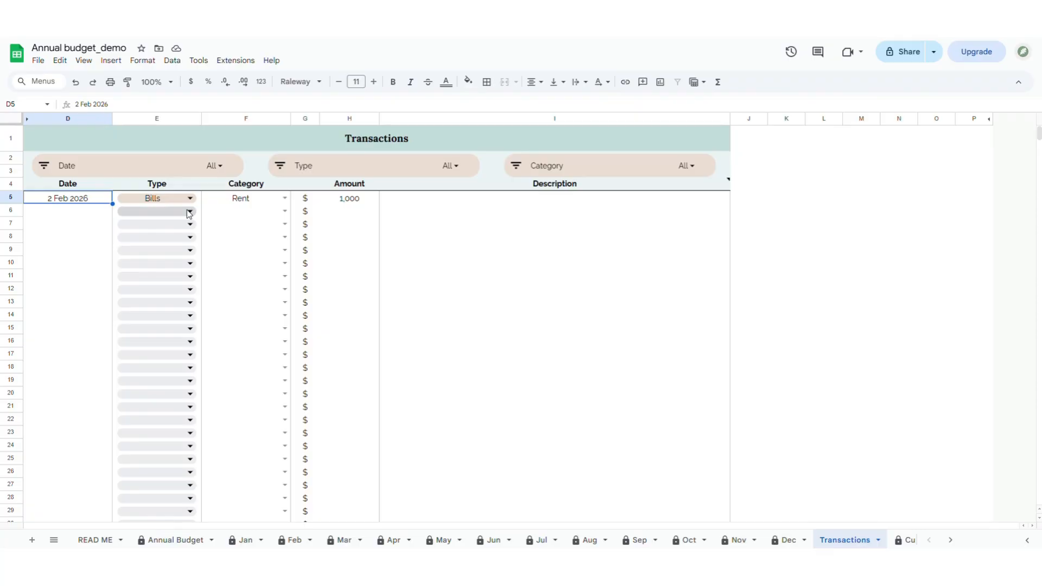
click(434, 200)
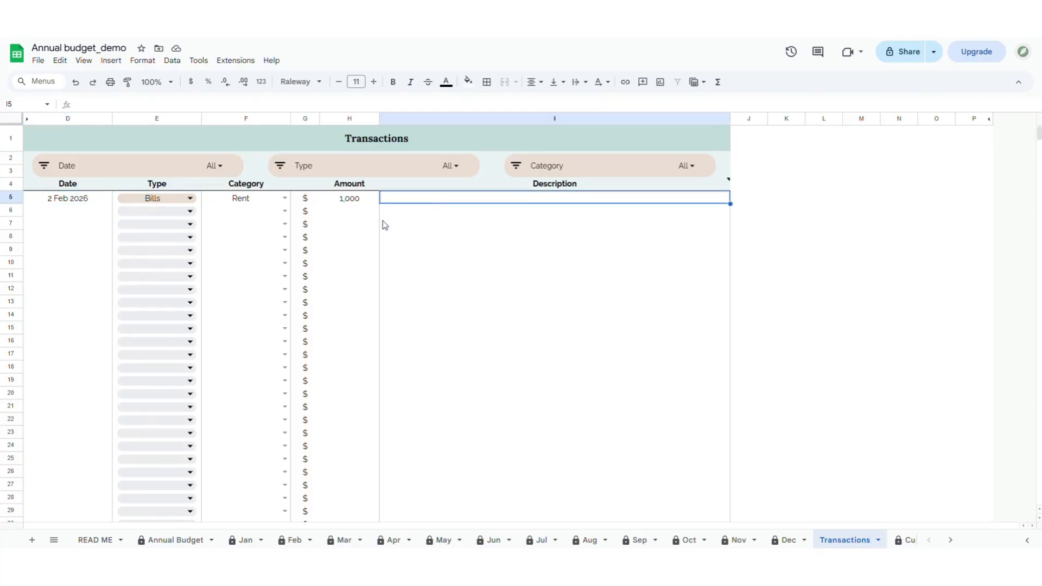
Enter an amount of 100 in row 6 of the Transactions sheet and reselect that cell.
click(354, 213)
text(100)
key(Return)
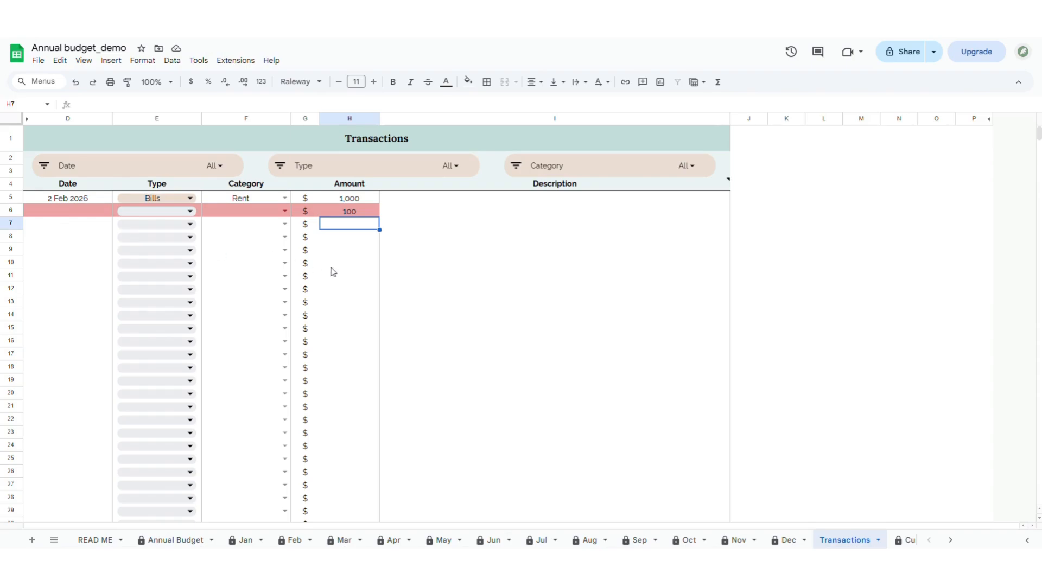
key(Up)
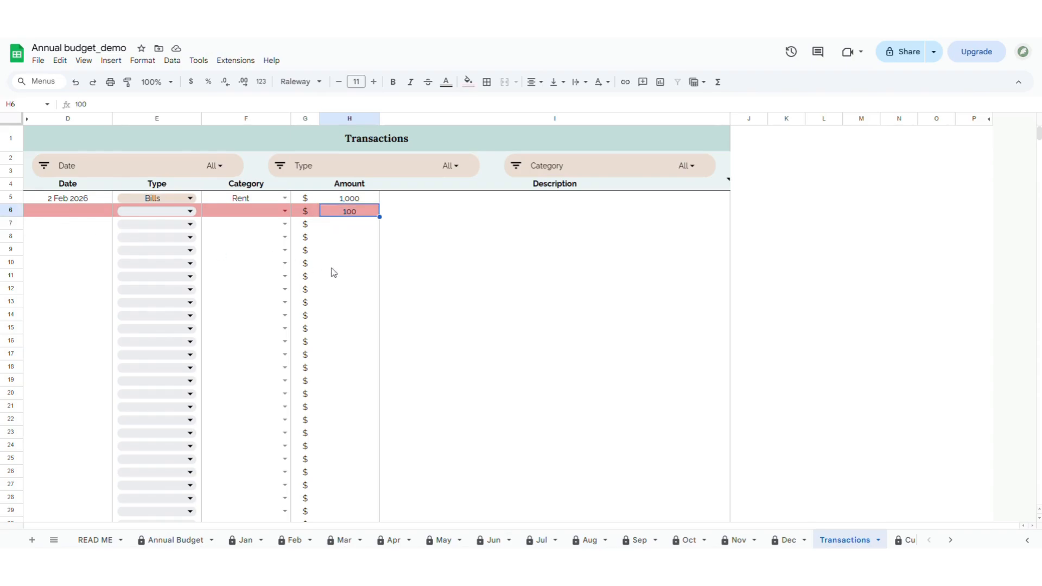
Enter the text tt as the amount in row 6 of the Transactions sheet and inspect the cell's validation marker.
text(tt)
key(Return)
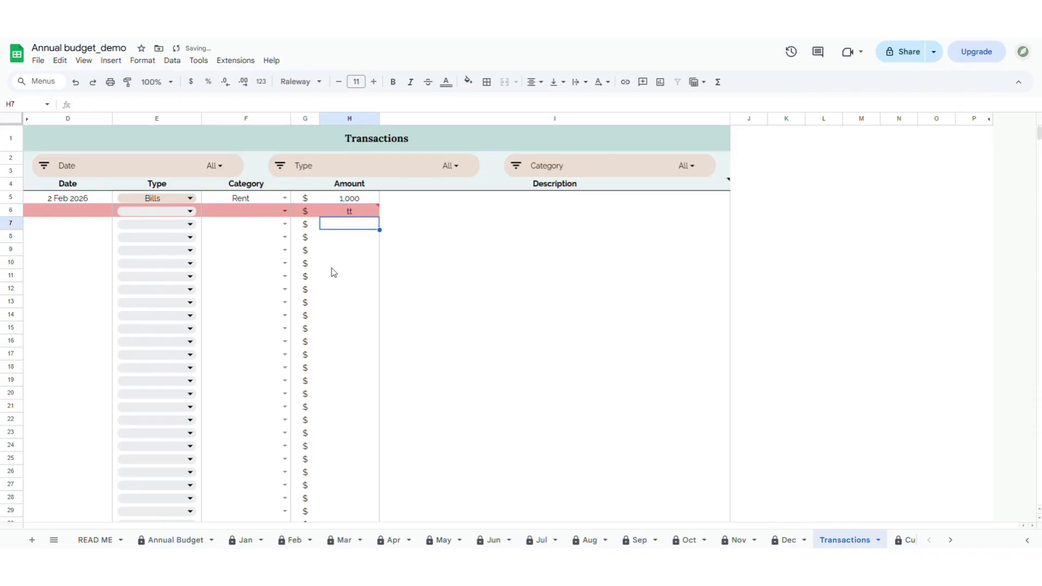
mouse_move(377, 210)
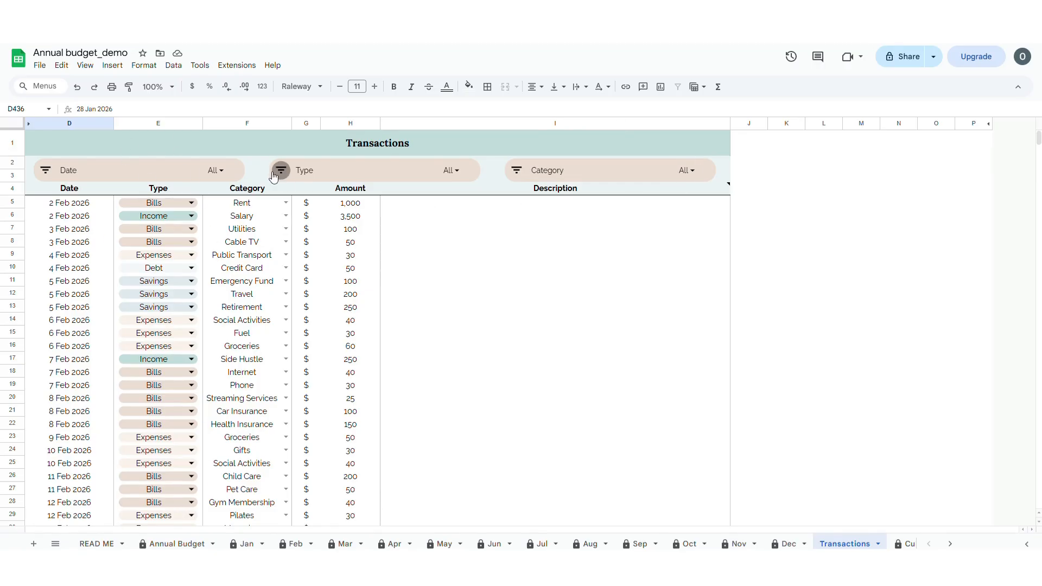
Filter the transactions by type to show only Income, and restore the Type filter to all values.
click(455, 171)
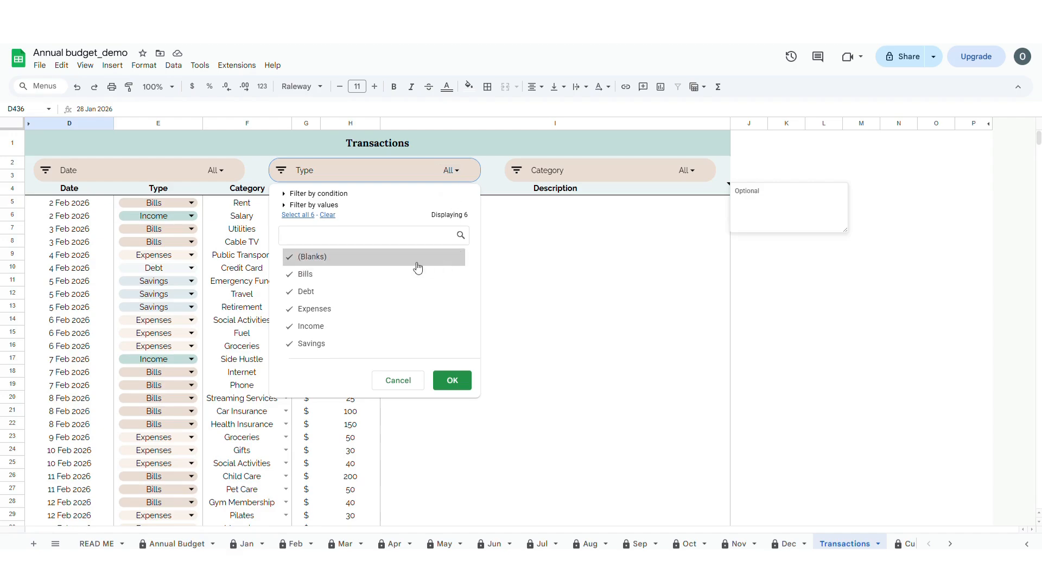
click(293, 274)
click(293, 291)
click(293, 309)
click(287, 257)
click(302, 344)
click(445, 380)
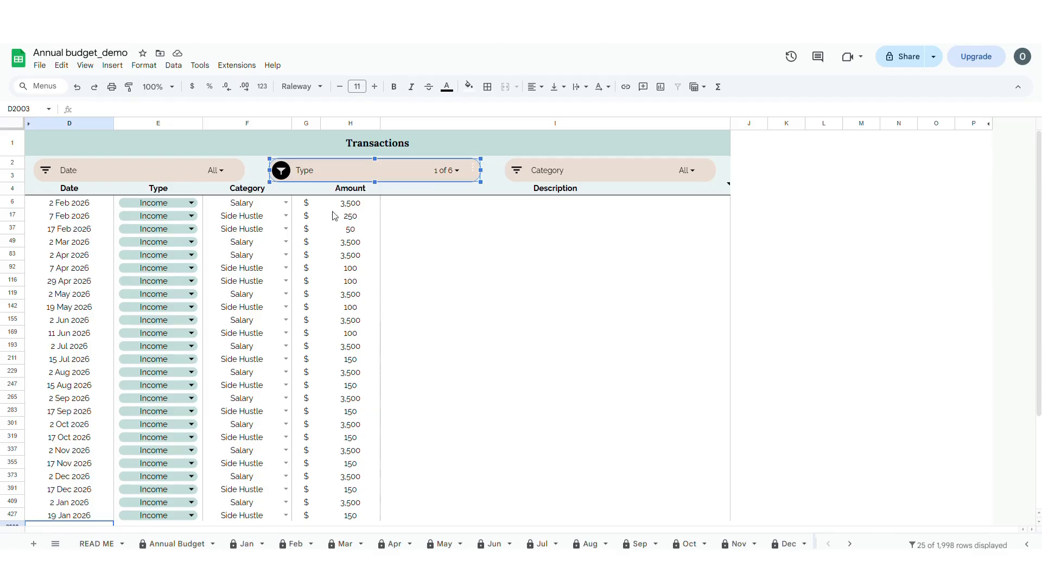
click(450, 171)
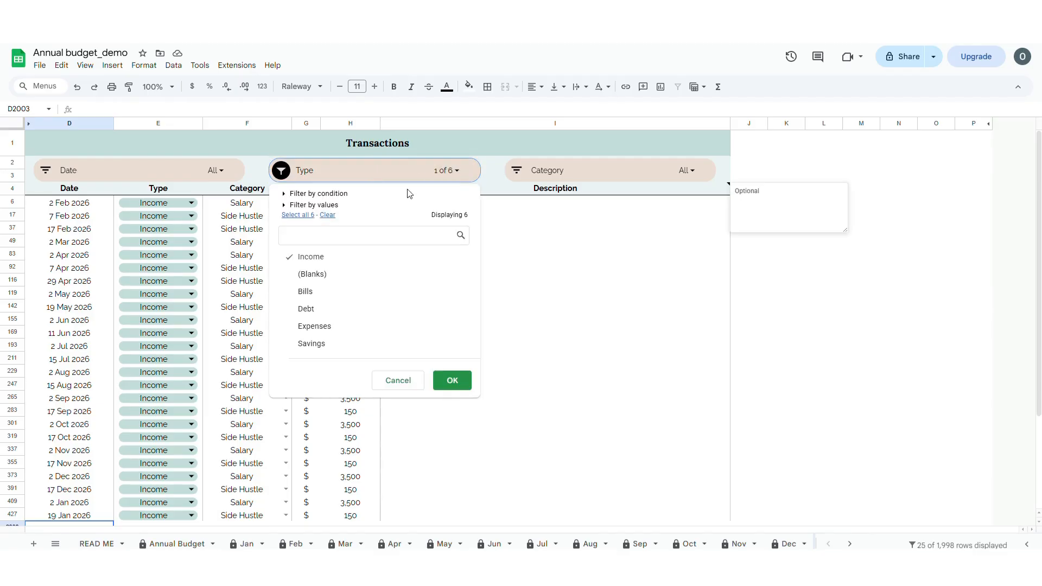
click(464, 379)
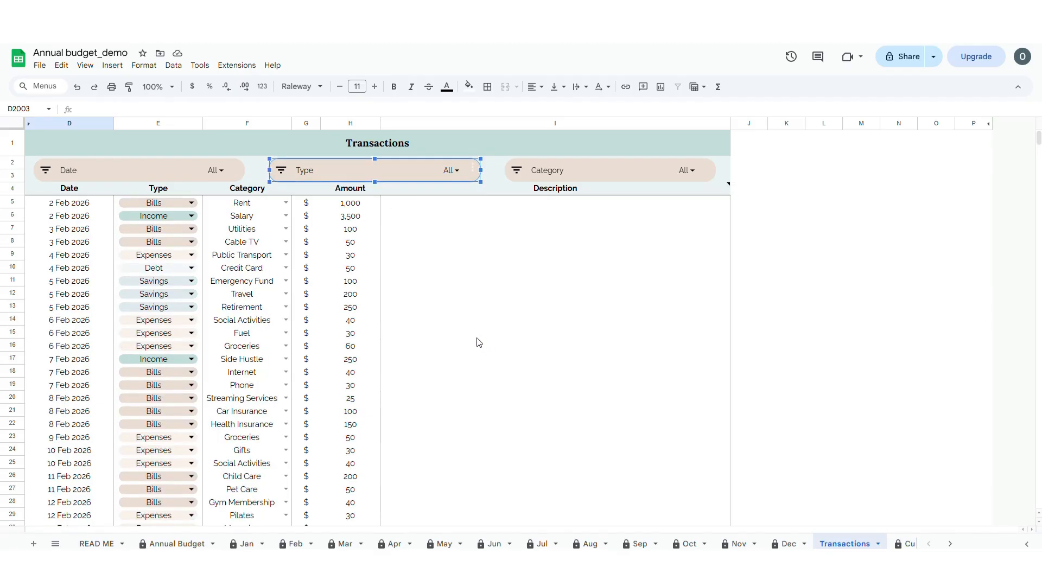
Open the Jan sheet and examine the Actual amounts in the Income, Bills and Expenses tables.
click(247, 543)
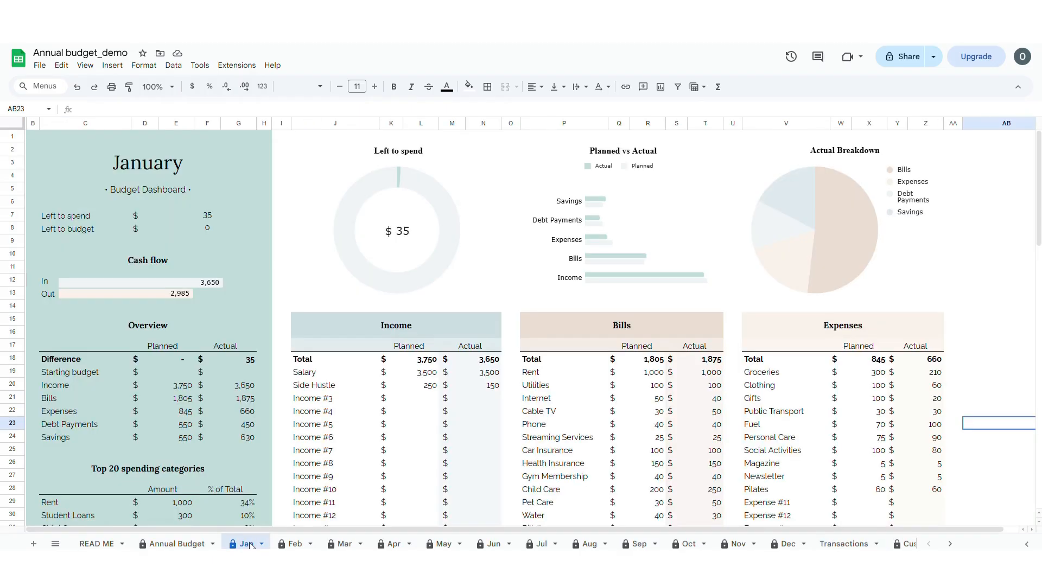
drag(481, 369, 483, 480)
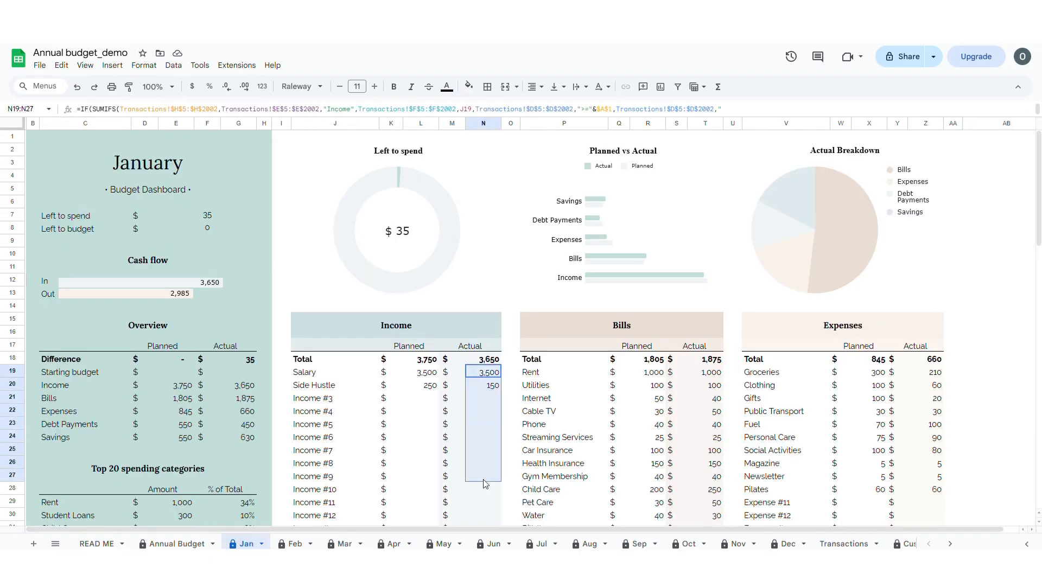
drag(704, 372, 706, 515)
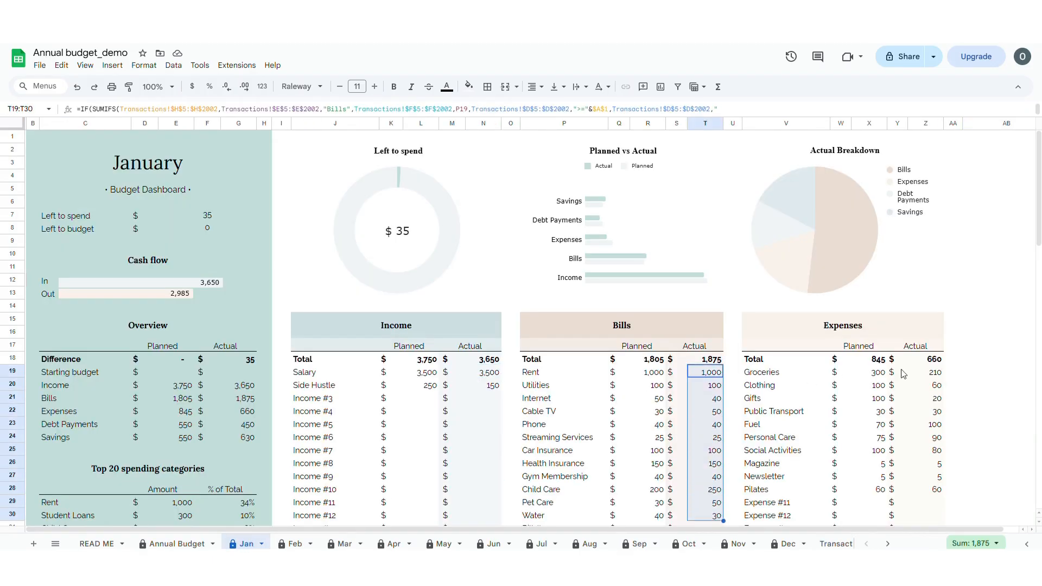
drag(928, 401, 944, 513)
click(977, 457)
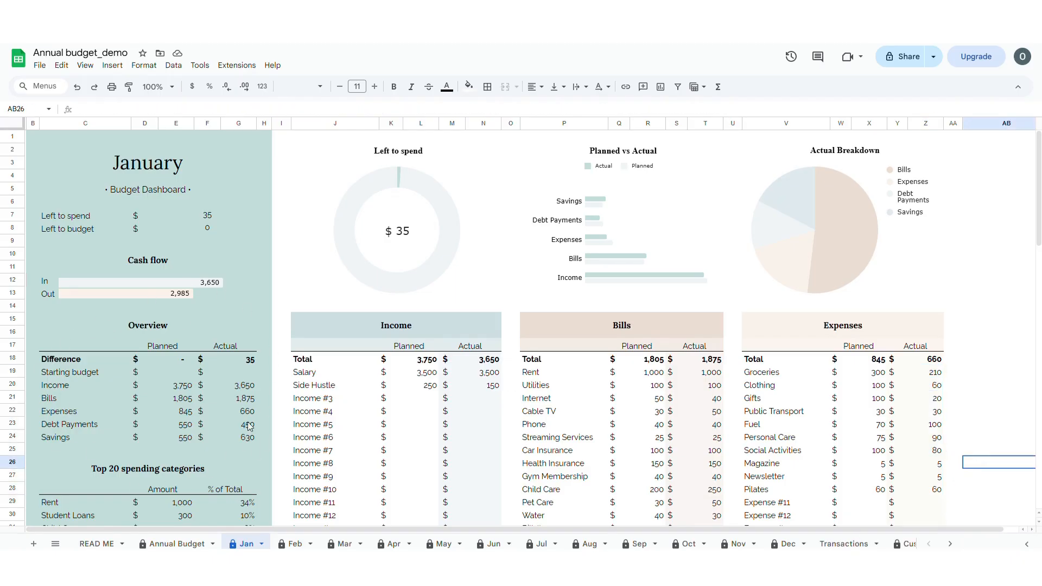
Inspect the Planned and Actual cells of the Starting budget row in January's Overview.
click(242, 373)
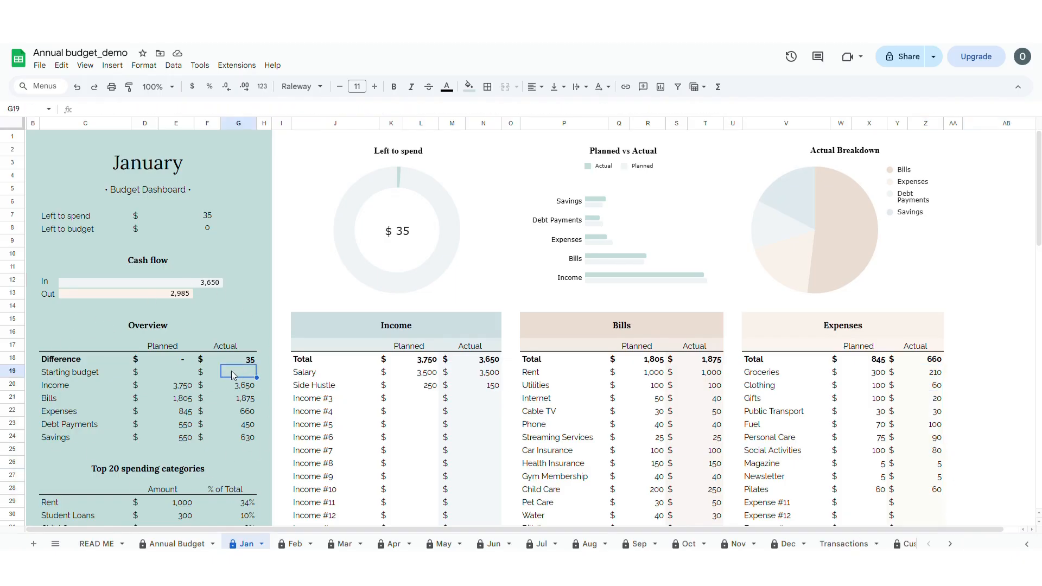
click(176, 375)
click(227, 370)
On the Feb sheet, switch the previous month's rollover option to No and back to Yes.
click(287, 542)
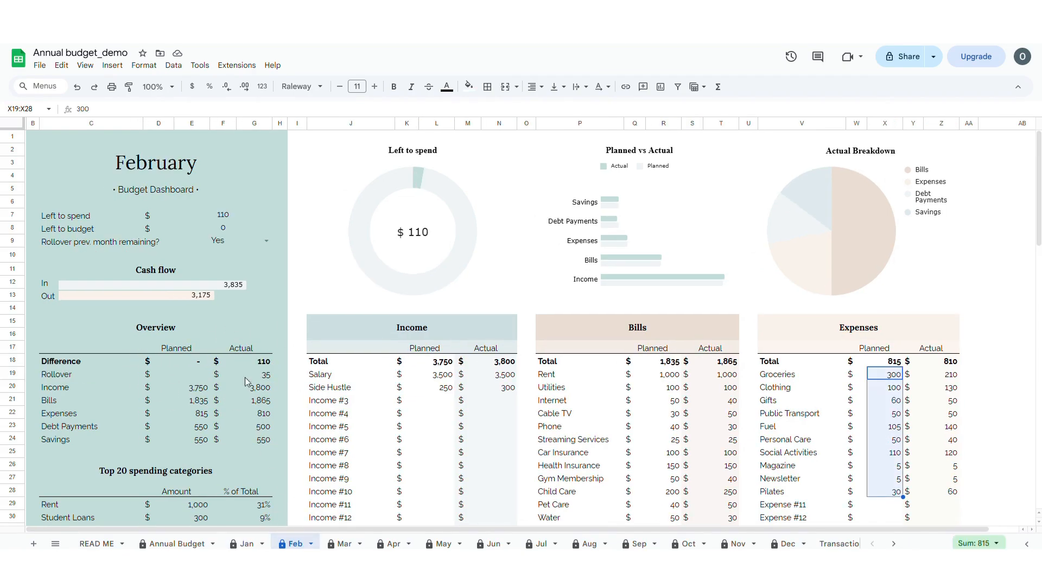
click(271, 240)
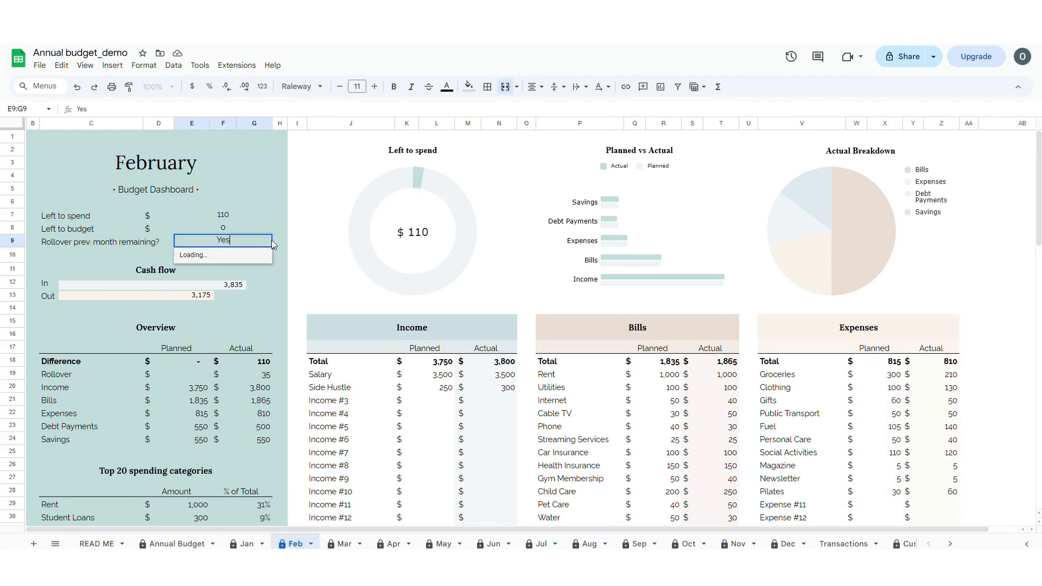
click(218, 277)
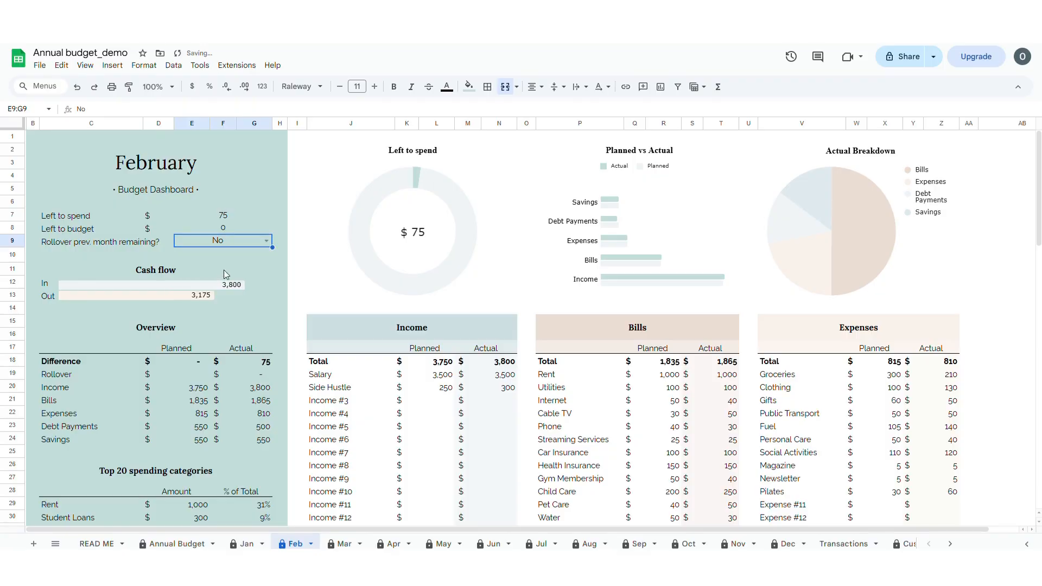
click(269, 240)
click(229, 259)
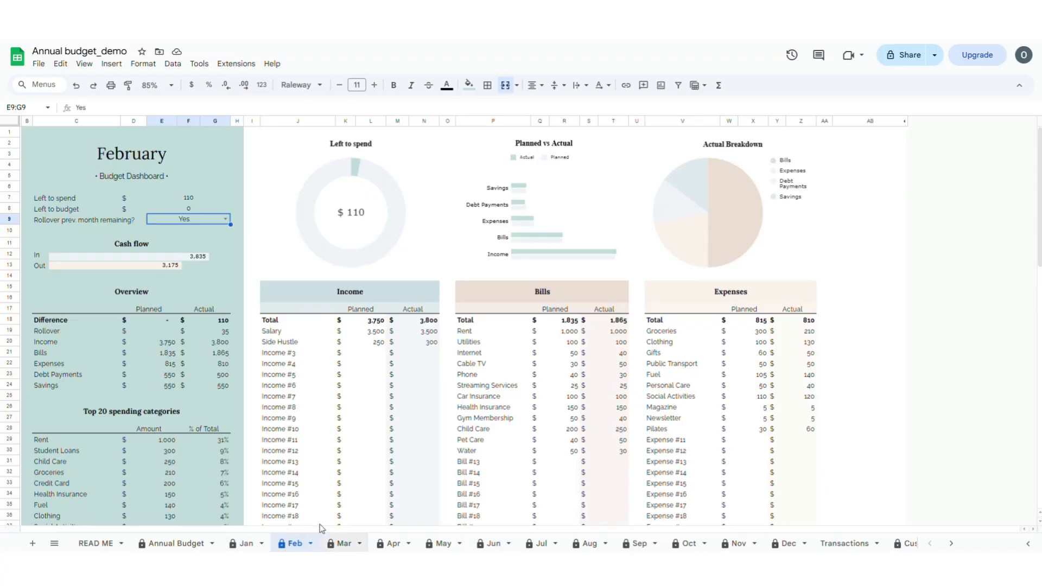
Examine the planned and actual amounts in February's Overview from Difference to Savings, selecting the Income row on its own.
drag(52, 325, 218, 388)
click(103, 355)
drag(66, 345, 242, 352)
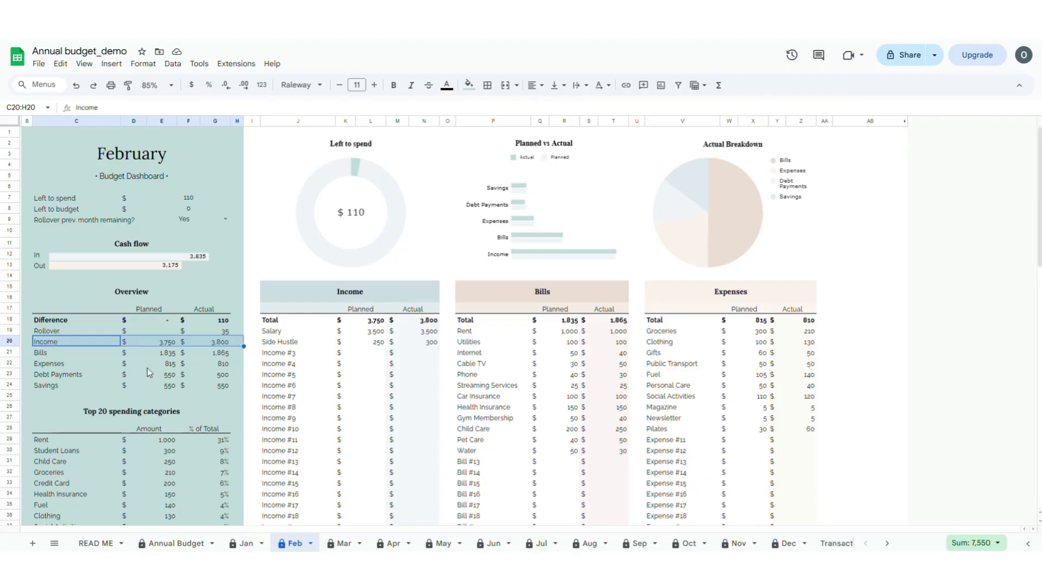
click(128, 365)
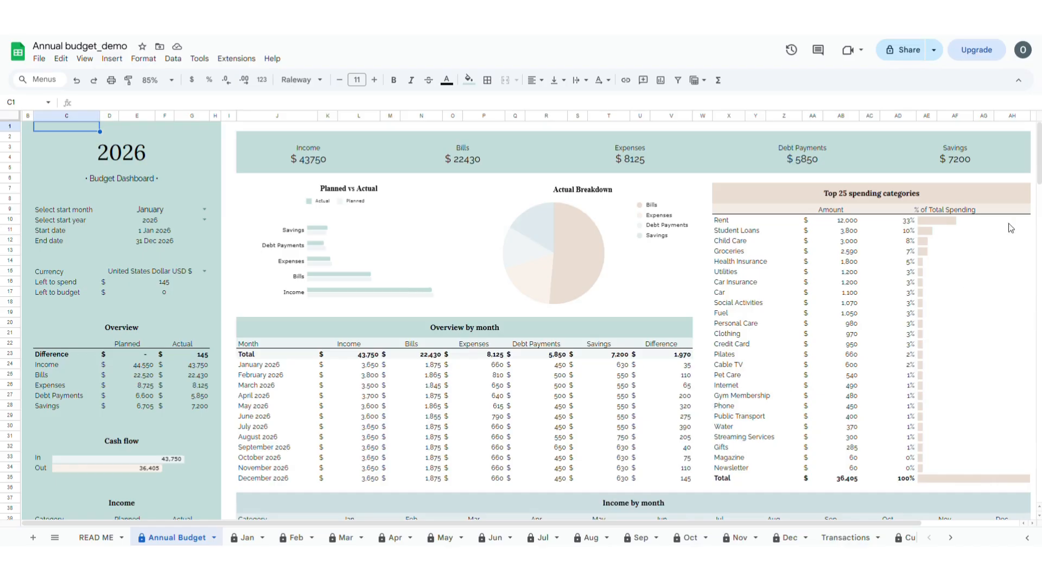
Look through the Annual Budget dashboard's sections below the monthly overview and return to its beginning.
mouse_move(1041, 175)
mouse_down()
mouse_move(1040, 264)
mouse_move(1040, 175)
mouse_up()
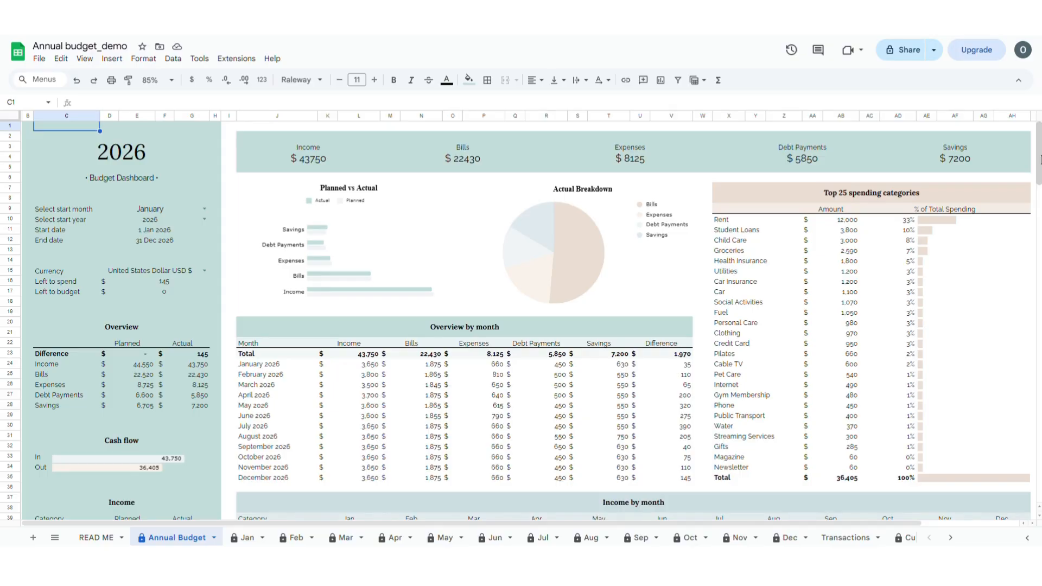
mouse_move(1038, 160)
mouse_down()
mouse_move(1033, 452)
mouse_move(1030, 156)
mouse_up()
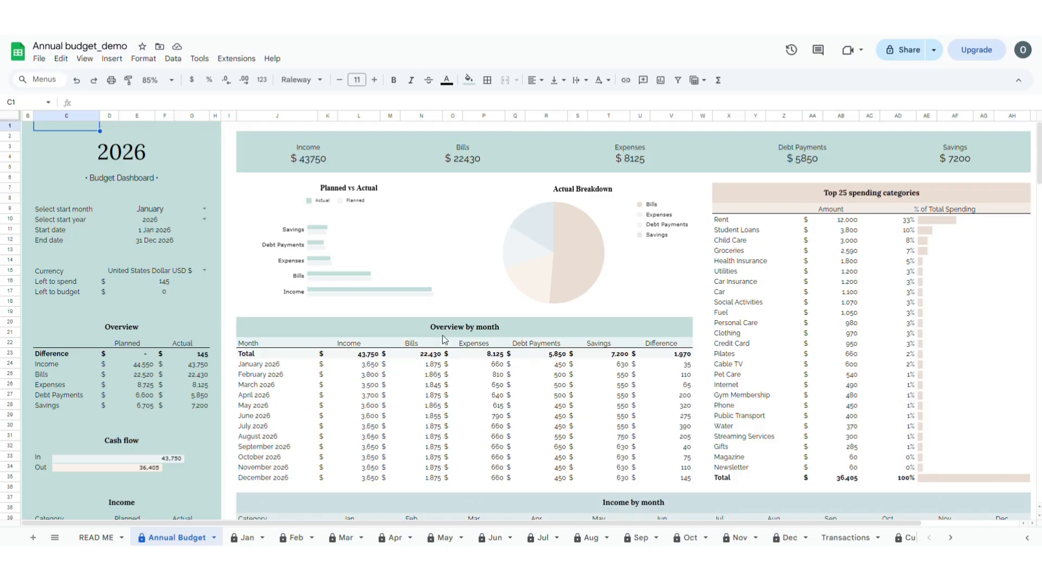